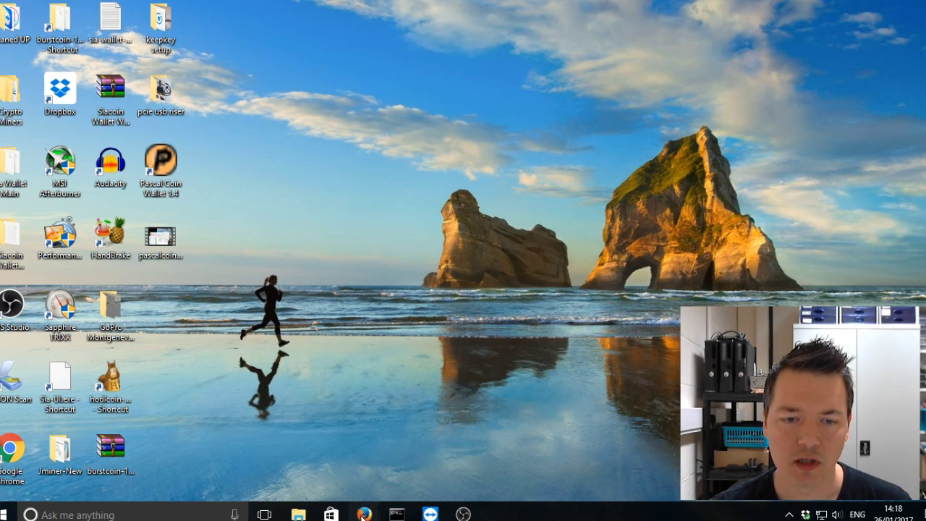
Switch to the GitHub Releases page in Firefox from the taskbar.
{"action": "mouse_move", "coordinate": [364, 513]}
{"action": "left_click", "coordinate": [334, 452]}
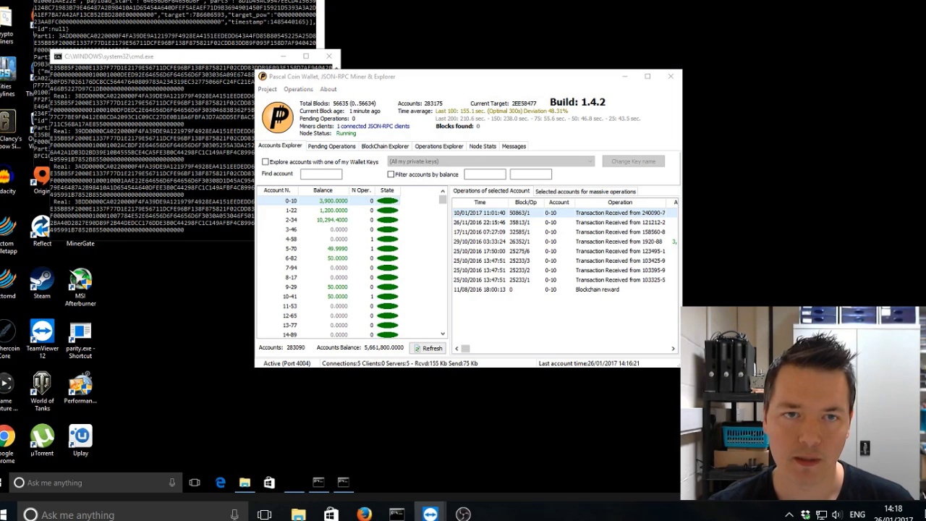
Move the Pascal Coin Wallet window down and right, clear of the console window.
{"action": "left_click", "coordinate": [515, 85]}
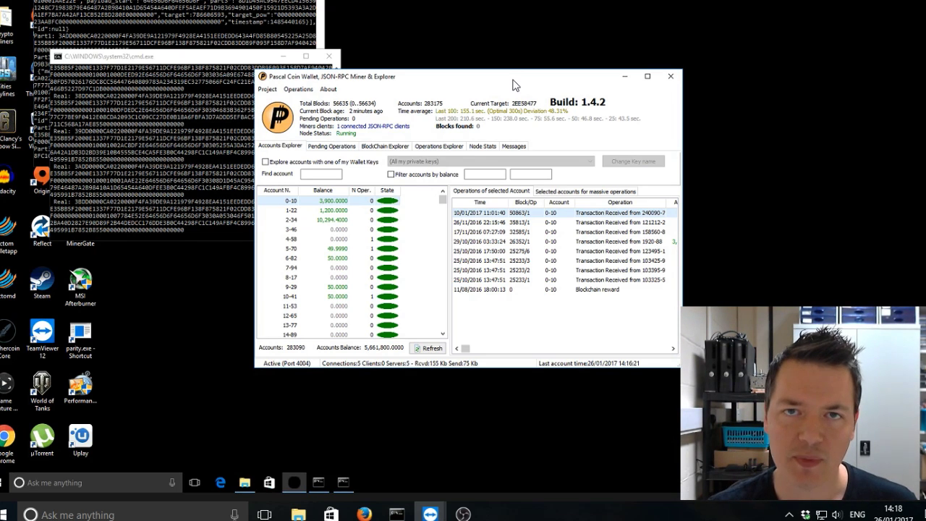
{"action": "left_click_drag", "start_coordinate": [515, 86], "coordinate": [625, 124]}
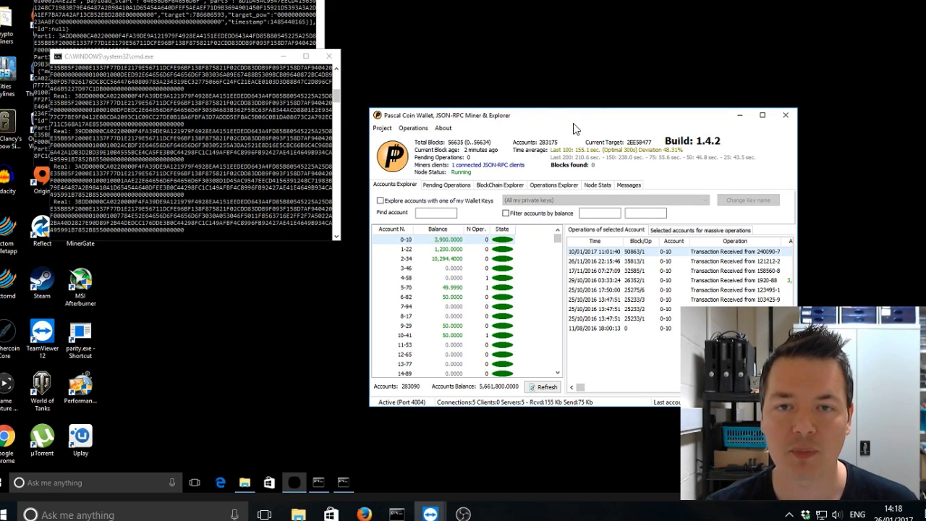
{"action": "left_click", "coordinate": [382, 128]}
Generate a new secp256k1 wallet key named demodemo, then close the Wallet keys list.
{"action": "left_click", "coordinate": [398, 139]}
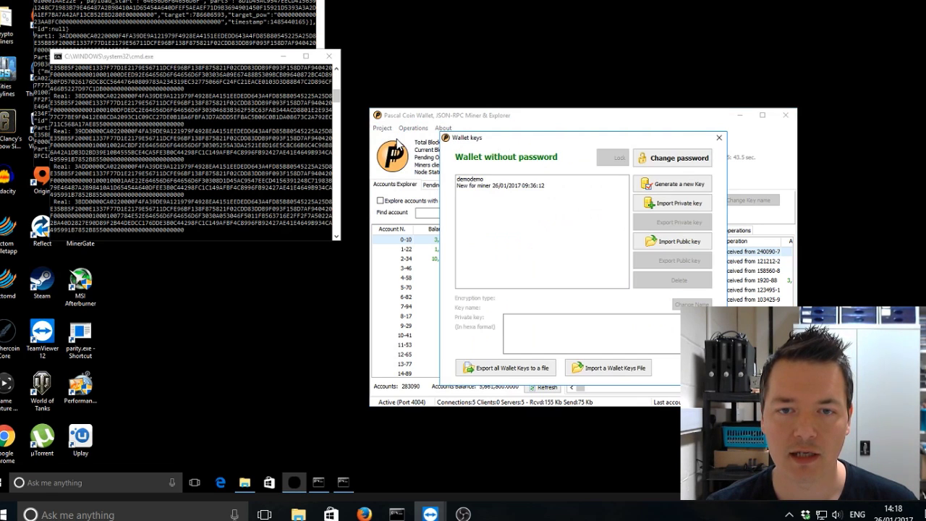
{"action": "left_click", "coordinate": [477, 182]}
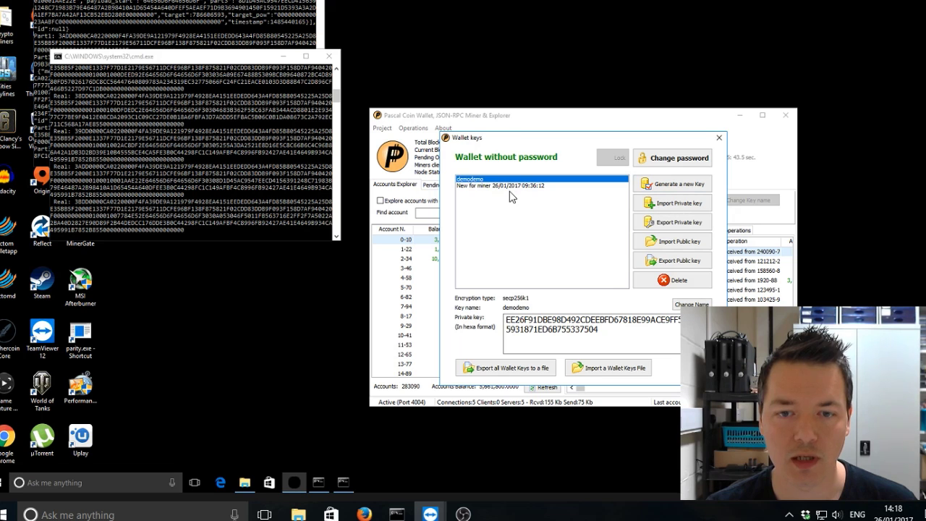
{"action": "left_click", "coordinate": [667, 185]}
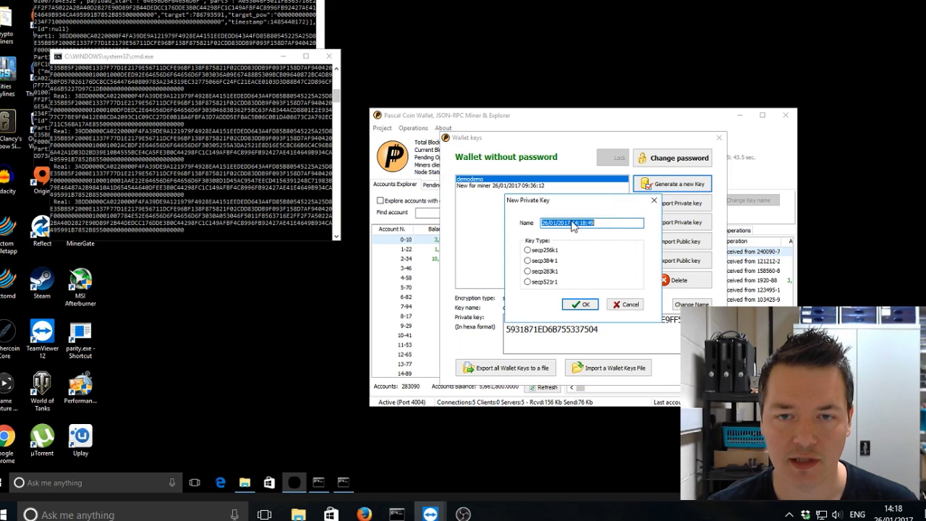
{"action": "type", "text": "demodemo"}
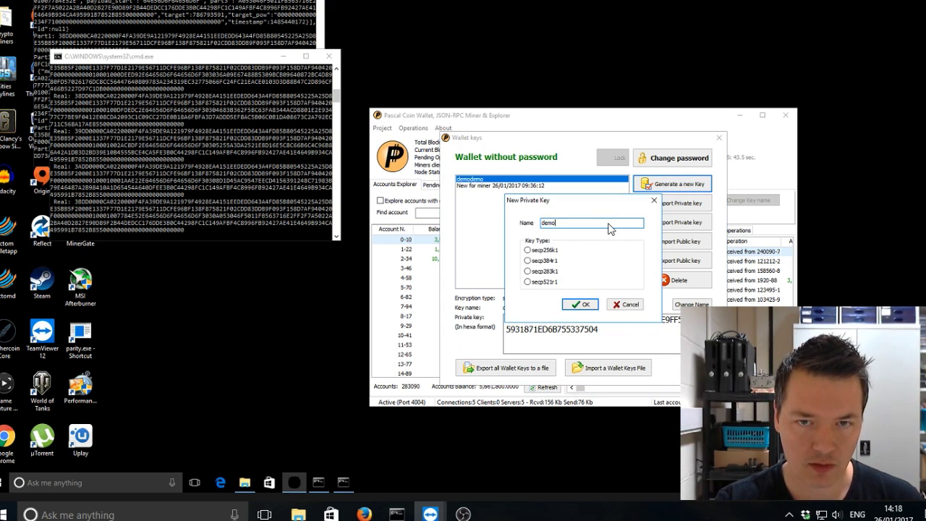
{"action": "left_click", "coordinate": [539, 250]}
{"action": "left_click", "coordinate": [583, 304]}
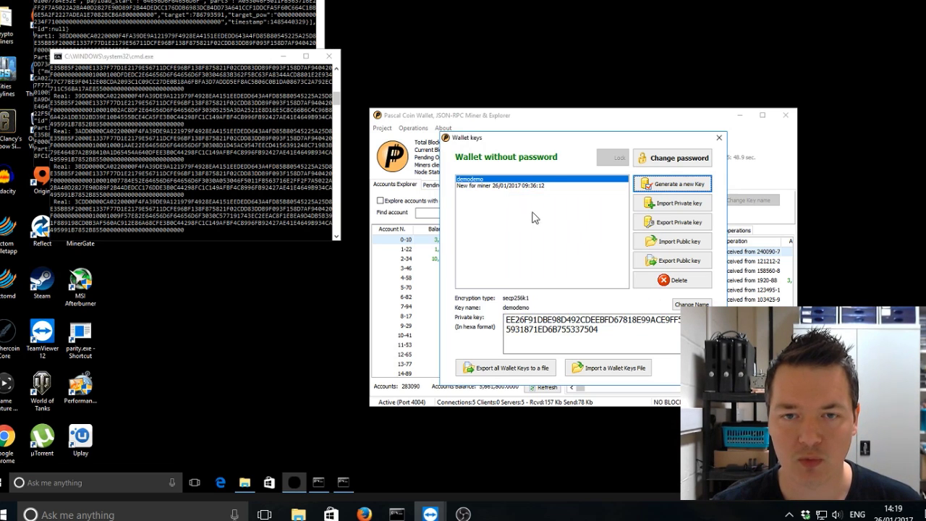
{"action": "left_click", "coordinate": [719, 138]}
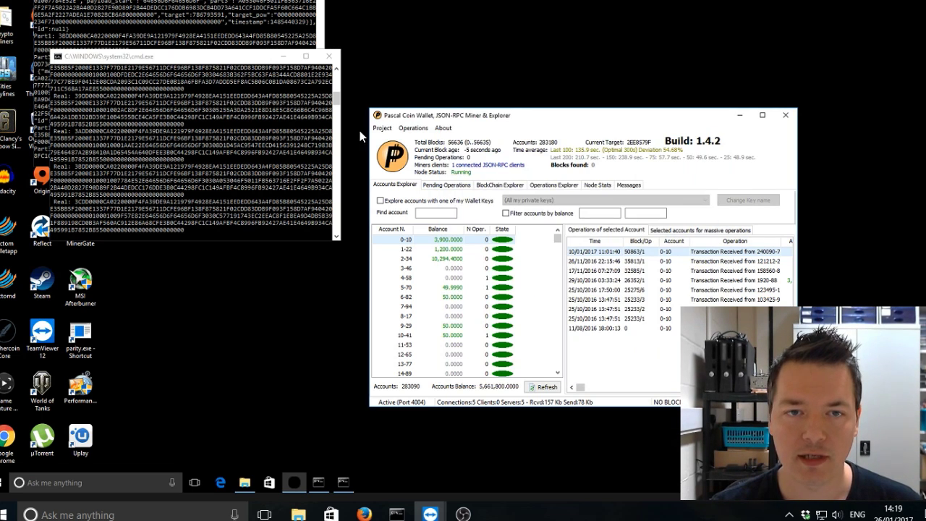
{"action": "left_click", "coordinate": [382, 128]}
In Options, set mining to always use the demodemo key and confirm.
{"action": "left_click", "coordinate": [397, 155]}
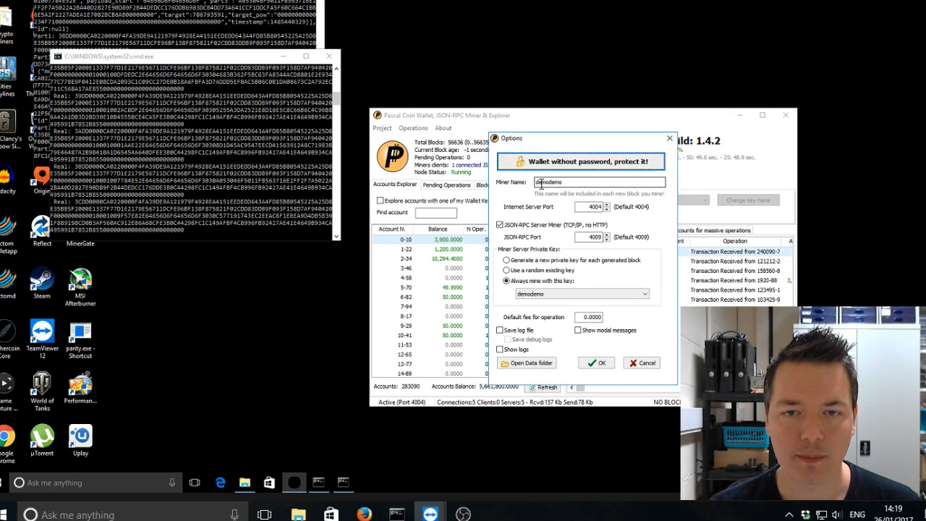
{"action": "left_click", "coordinate": [556, 293]}
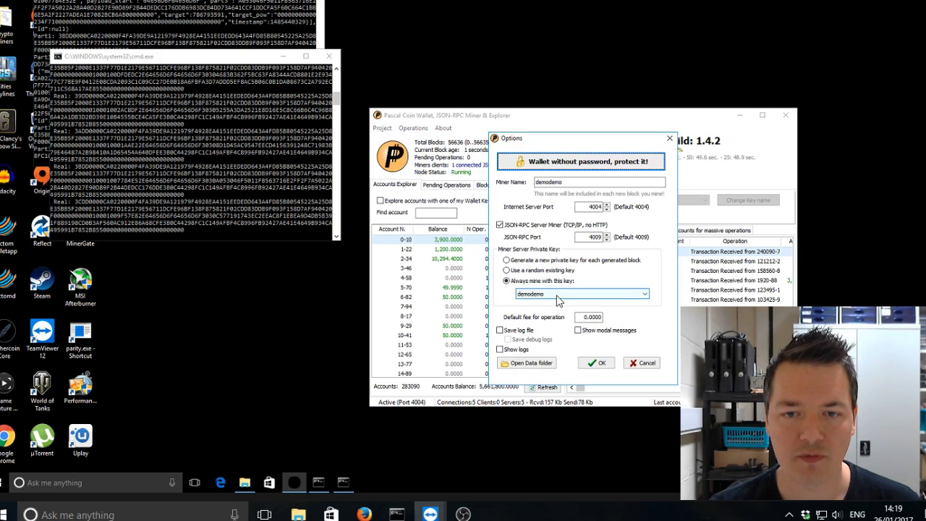
{"action": "left_click", "coordinate": [554, 303]}
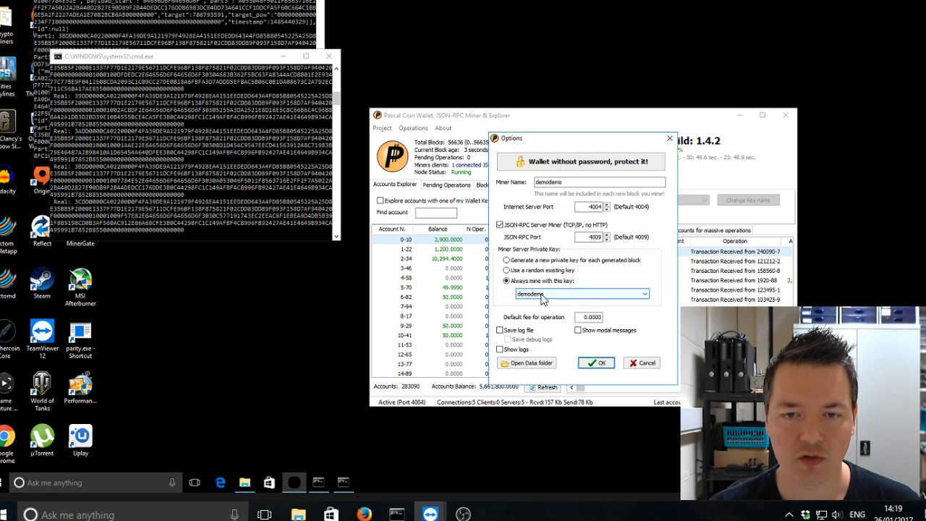
{"action": "left_click", "coordinate": [597, 365]}
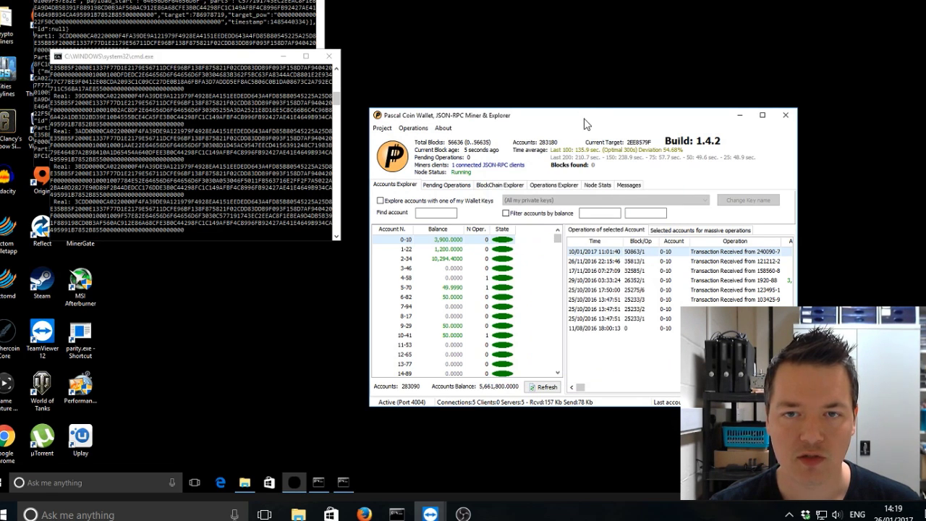
{"action": "left_click", "coordinate": [740, 116]}
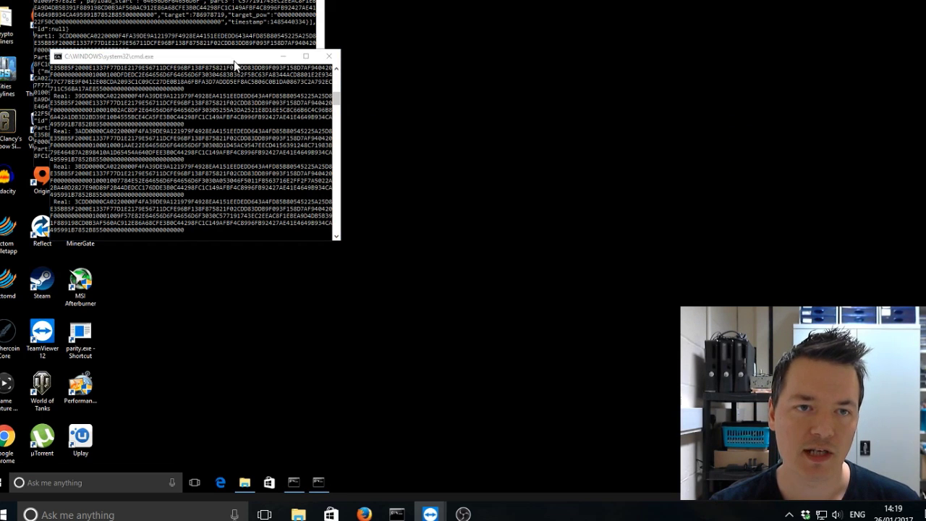
Minimize the console windows and open the PascalCoin_CUDA_ProxyMiner desktop folder.
{"action": "left_click", "coordinate": [225, 41]}
{"action": "left_click", "coordinate": [298, 204]}
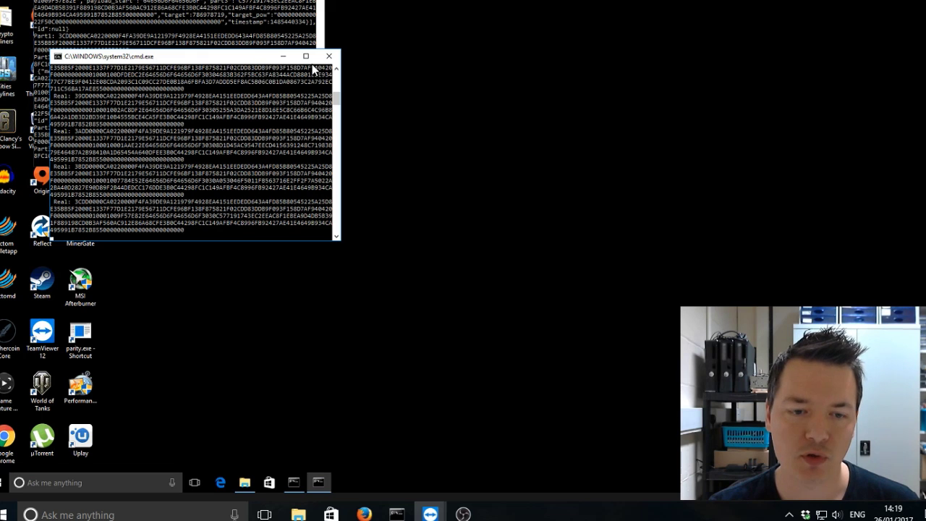
{"action": "left_click", "coordinate": [283, 56]}
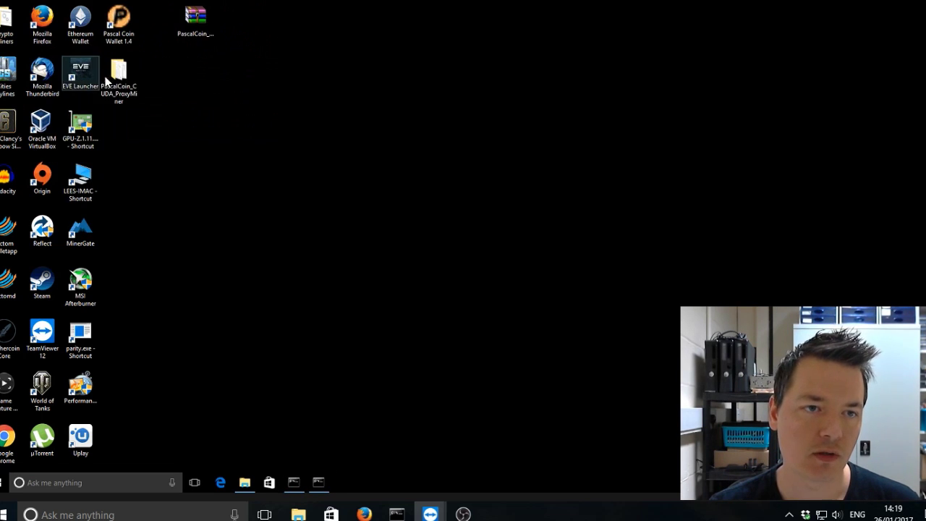
{"action": "left_click", "coordinate": [118, 72]}
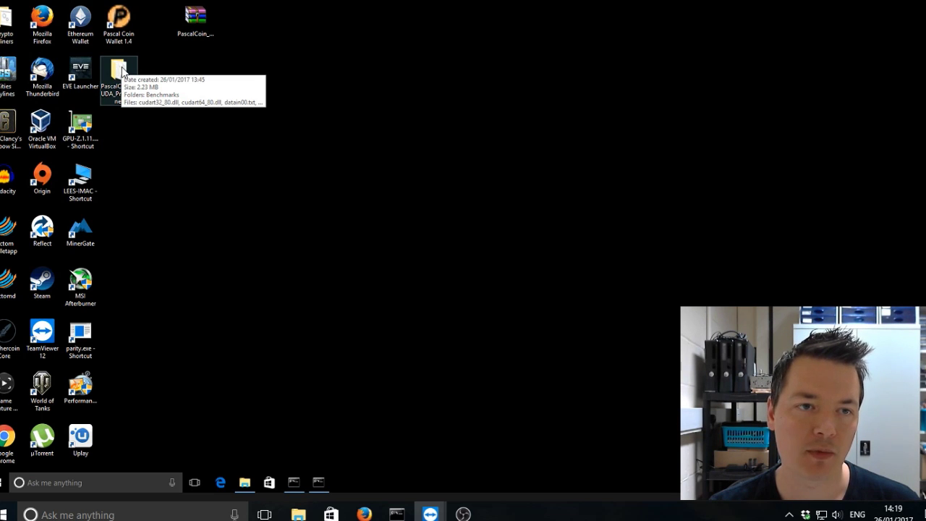
{"action": "double_click", "coordinate": [122, 70]}
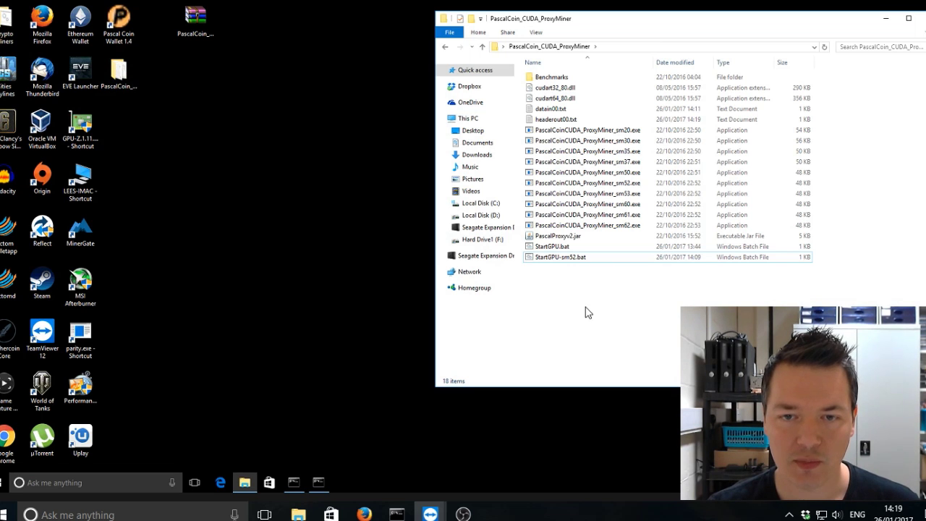
Close the leftover miner console windows and select the Benchmarks folder.
{"action": "left_click", "coordinate": [562, 78]}
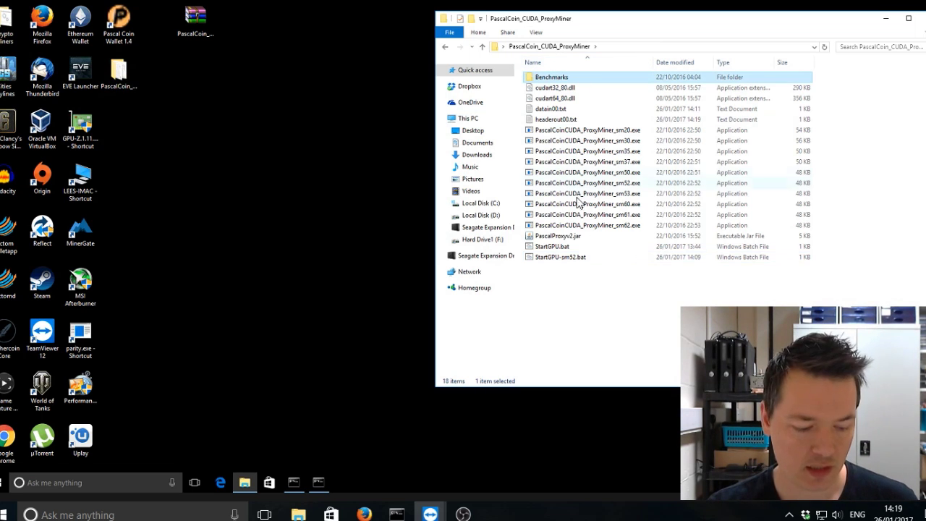
{"action": "left_click", "coordinate": [579, 256], "text": "shift"}
{"action": "left_click", "coordinate": [293, 482]}
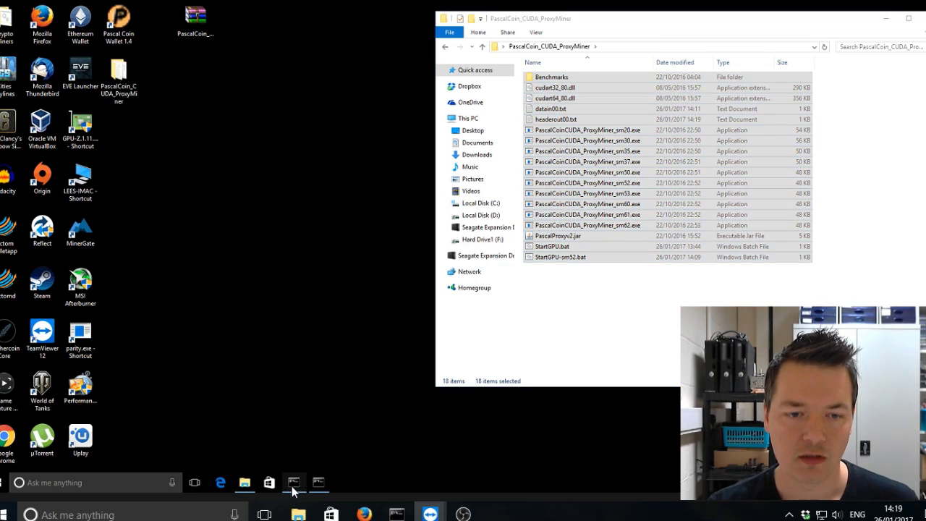
{"action": "key", "text": "ctrl+c"}
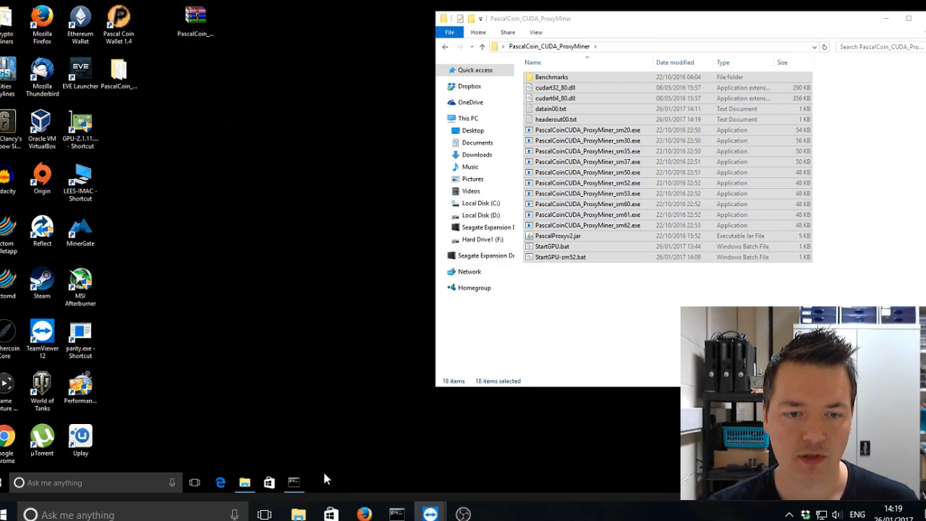
{"action": "left_click", "coordinate": [293, 482]}
{"action": "left_click", "coordinate": [333, 53]}
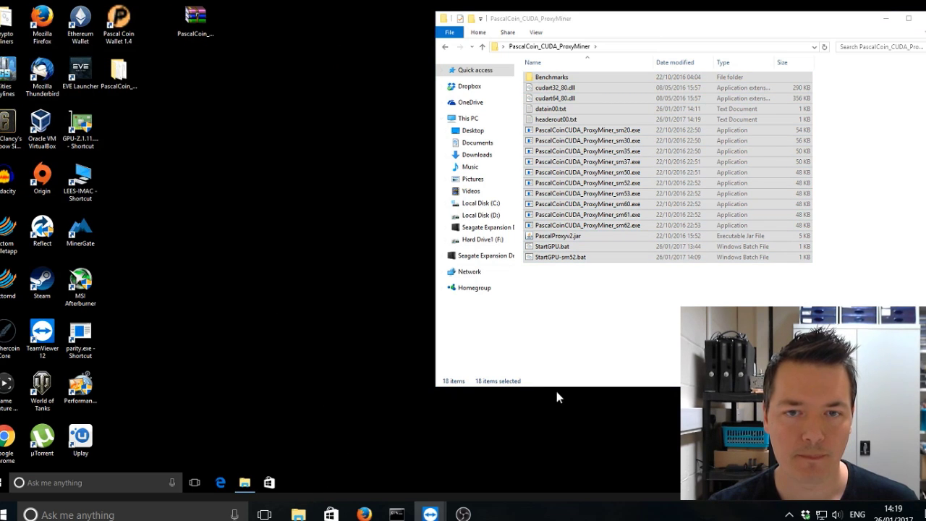
{"action": "left_click", "coordinate": [608, 303]}
{"action": "left_click", "coordinate": [589, 78]}
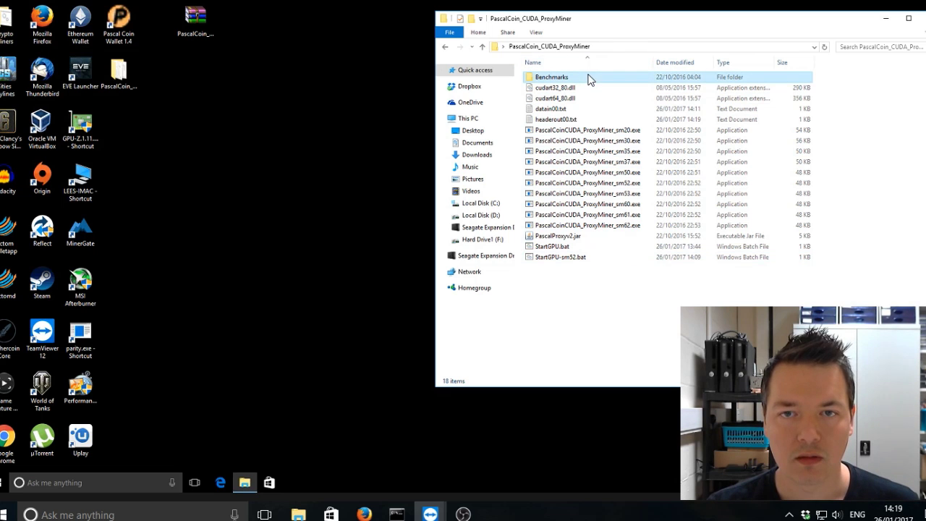
Look inside the Benchmarks folder, then return to PascalCoin_CUDA_ProxyMiner.
{"action": "double_click", "coordinate": [563, 78]}
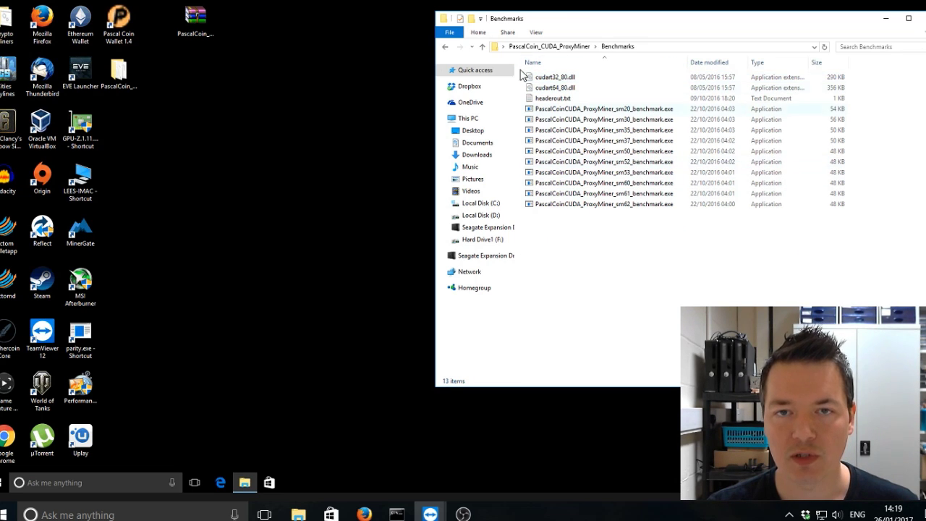
{"action": "left_click", "coordinate": [483, 47]}
{"action": "left_click", "coordinate": [617, 280]}
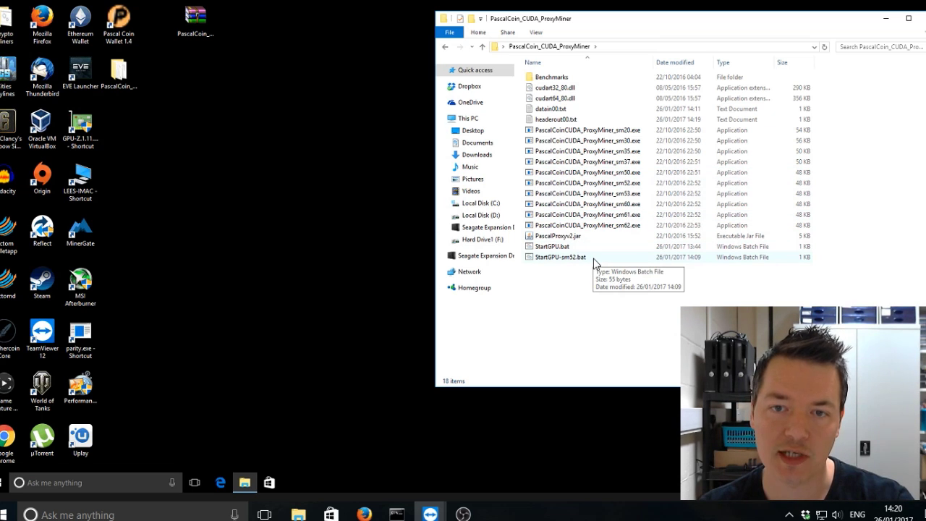
Launch the PascalProxyv2.jar proxy from the PascalCoin_CUDA_ProxyMiner folder.
{"action": "left_click", "coordinate": [558, 245]}
{"action": "left_click", "coordinate": [563, 237]}
{"action": "left_click", "coordinate": [571, 290]}
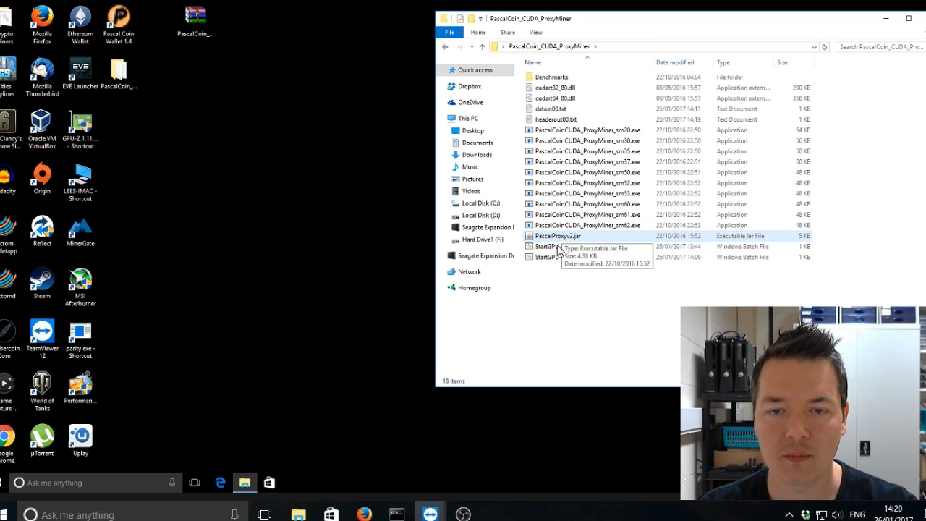
{"action": "left_click", "coordinate": [559, 246]}
{"action": "left_click", "coordinate": [568, 266]}
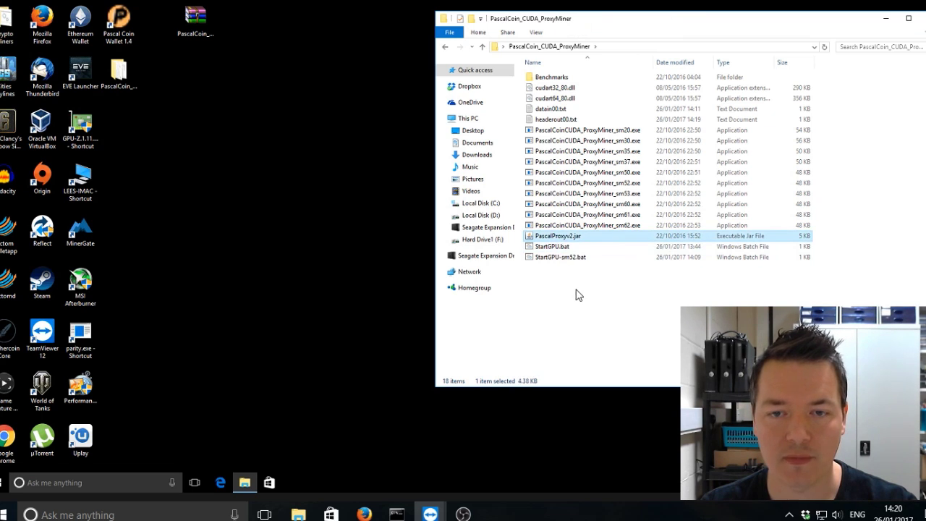
{"action": "double_click", "coordinate": [565, 238]}
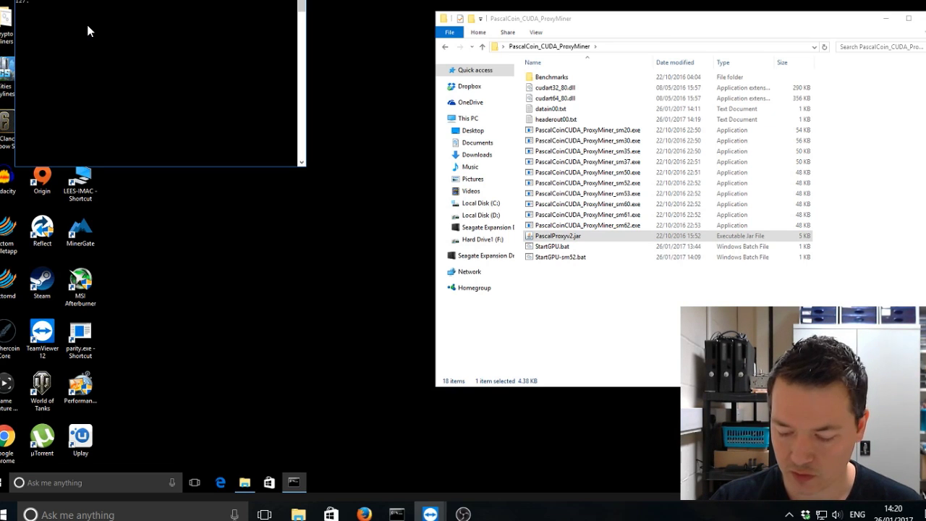
Configure the proxy with address 127.0.0.1, port 4009, 1 GPU and miner prefix demodemo.
{"action": "type", "text": ".0"}
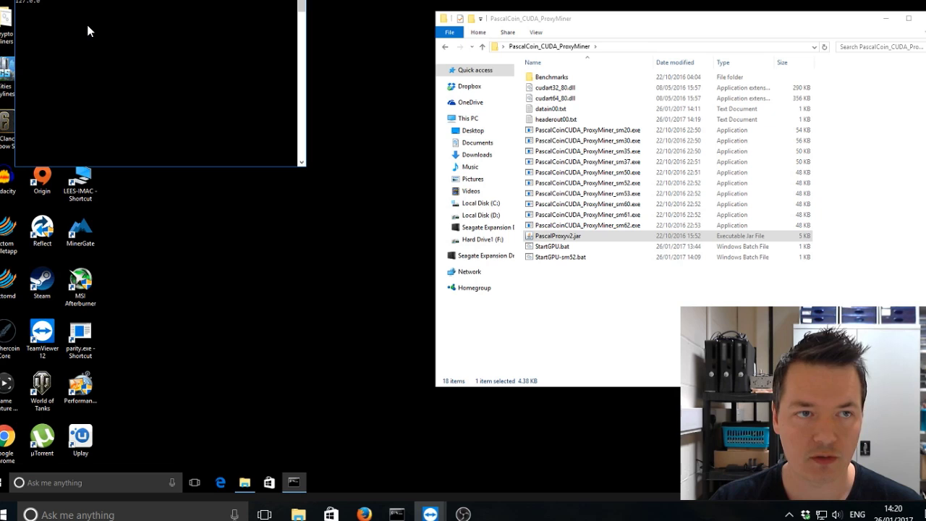
{"action": "type", "text": ".1"}
{"action": "key", "text": "Return"}
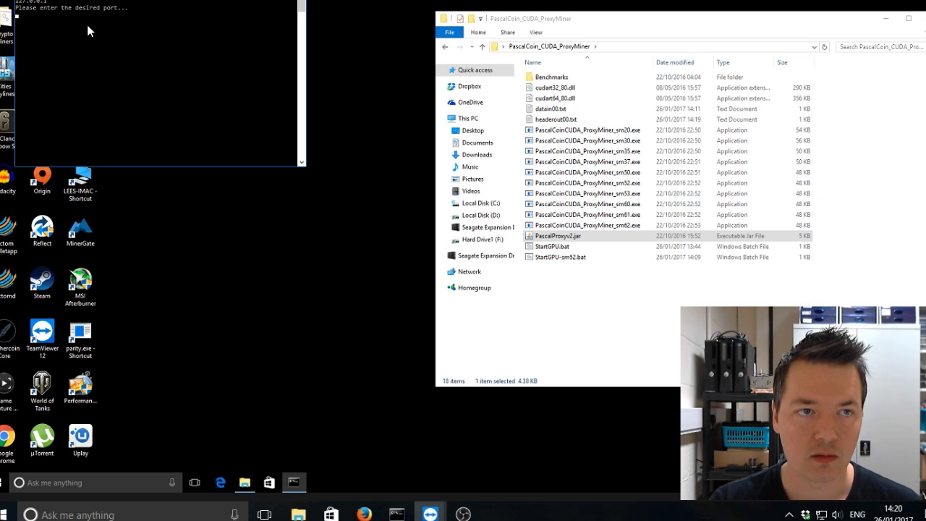
{"action": "type", "text": "400"}
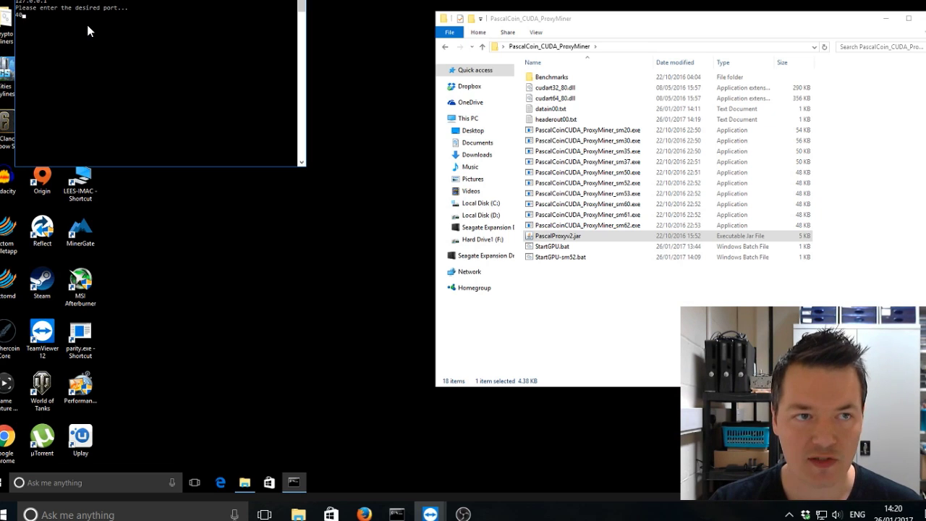
{"action": "type", "text": "9"}
{"action": "key", "text": "Return"}
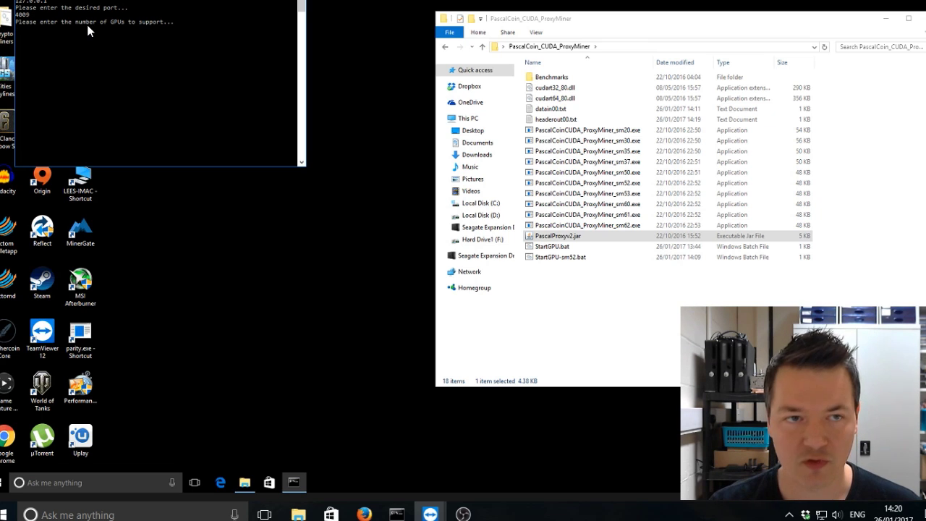
{"action": "type", "text": "1"}
{"action": "key", "text": "Return"}
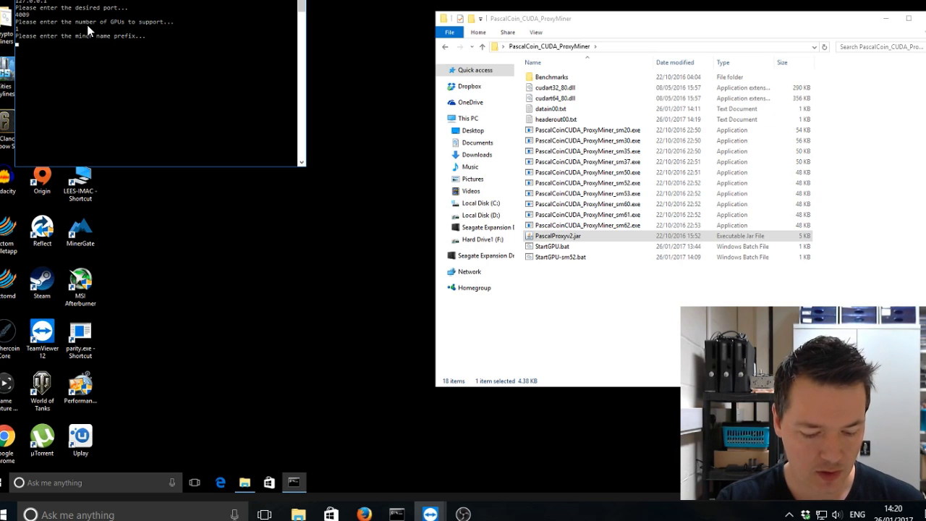
{"action": "type", "text": "demodemo"}
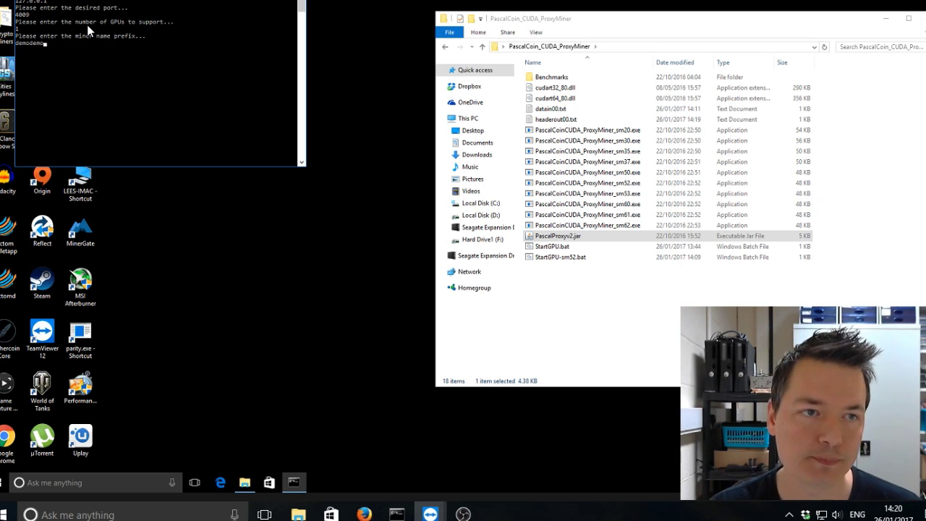
{"action": "key", "text": "Return"}
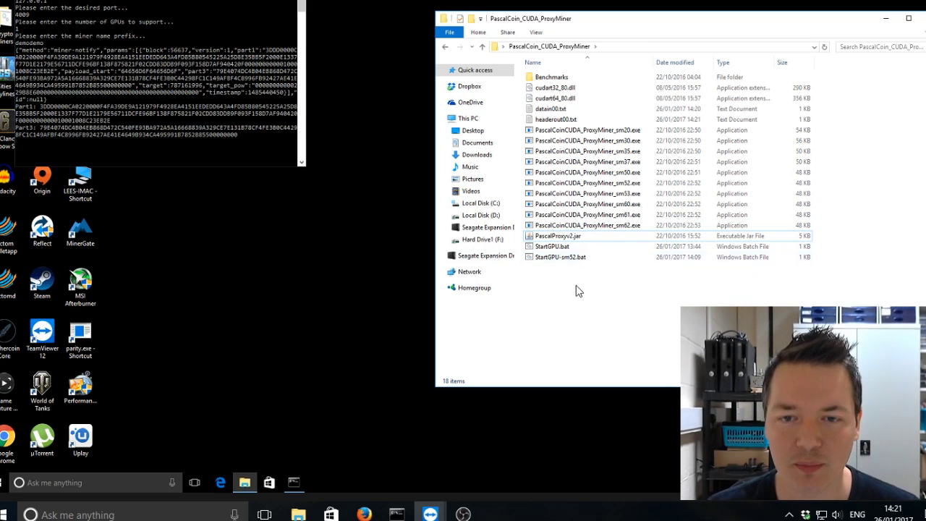
{"action": "left_click", "coordinate": [571, 258]}
{"action": "right_click", "coordinate": [573, 257]}
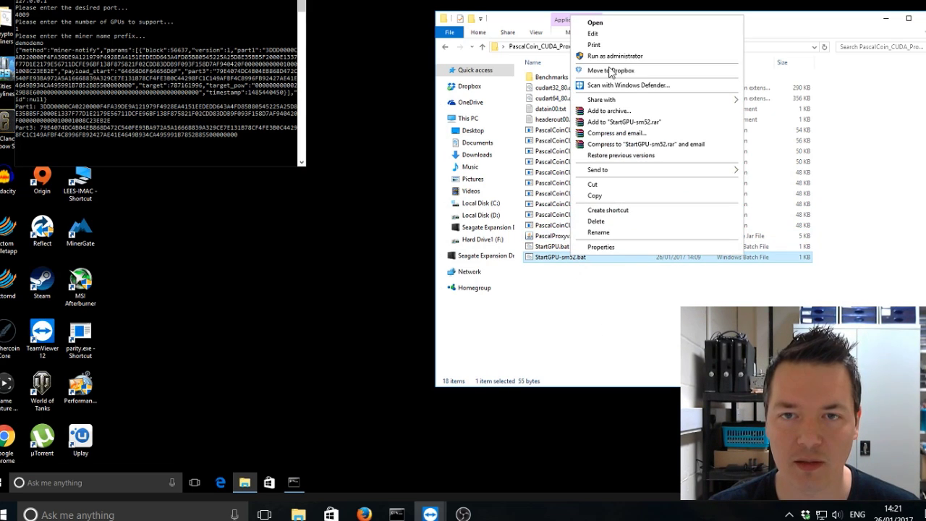
{"action": "left_click", "coordinate": [601, 35]}
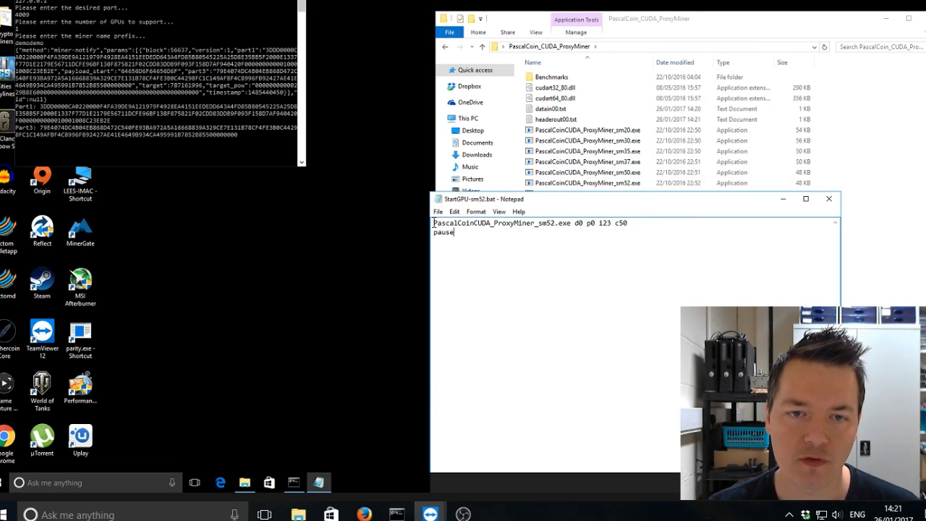
{"action": "left_click_drag", "start_coordinate": [433, 223], "coordinate": [573, 225]}
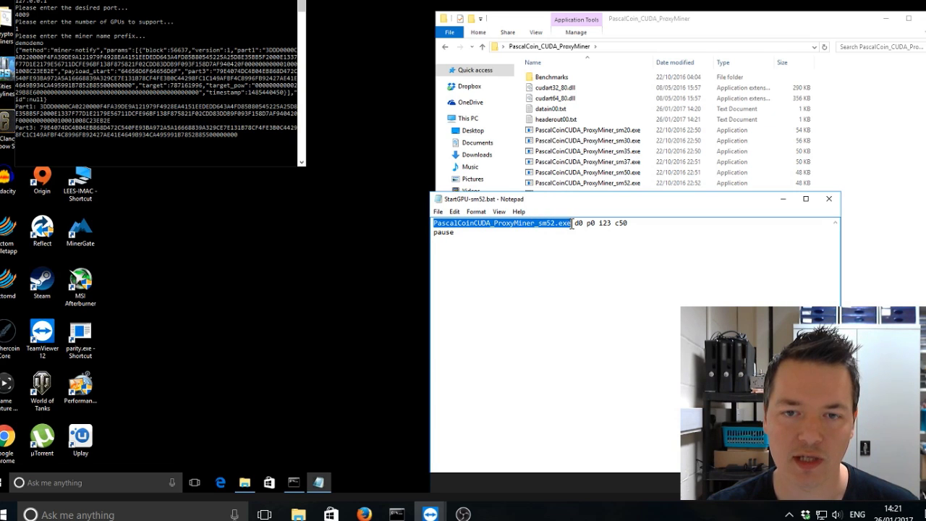
{"action": "left_click", "coordinate": [537, 236]}
{"action": "left_click_drag", "start_coordinate": [539, 224], "coordinate": [570, 225]}
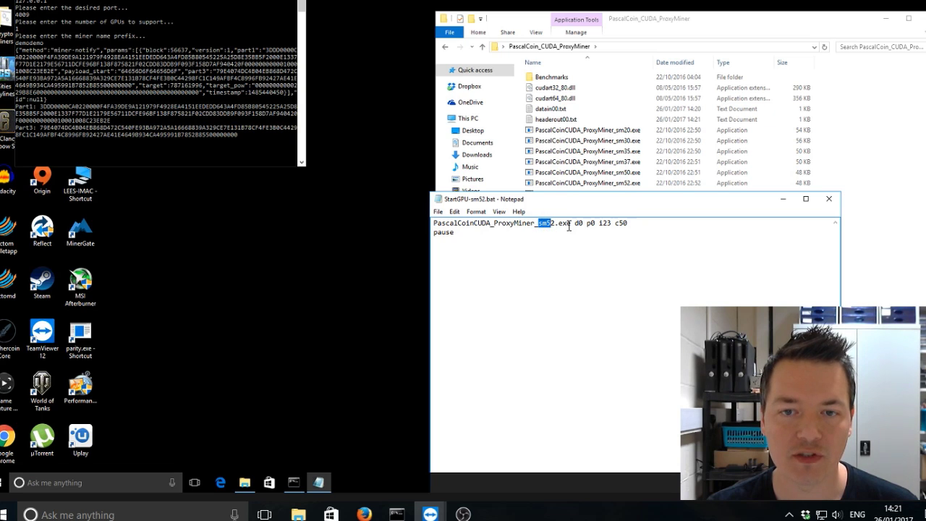
{"action": "left_click", "coordinate": [570, 225]}
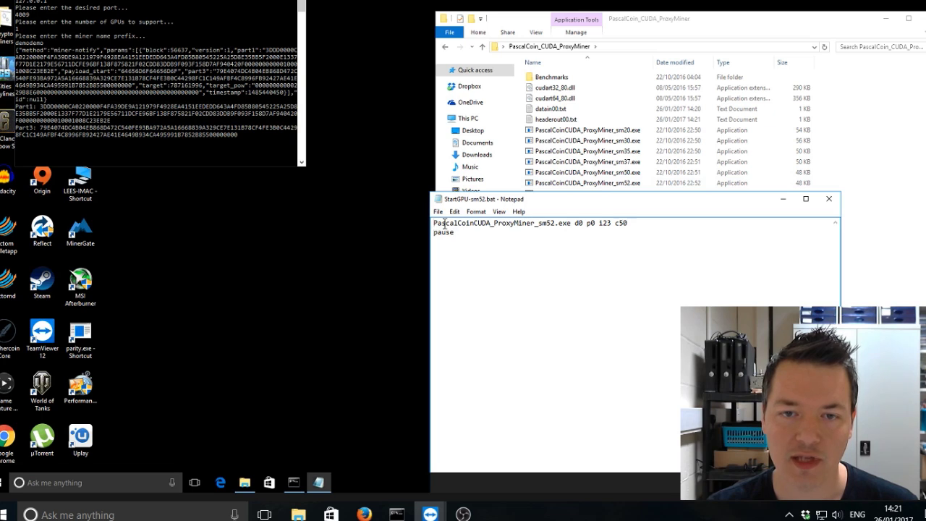
{"action": "left_click_drag", "start_coordinate": [434, 224], "coordinate": [570, 225]}
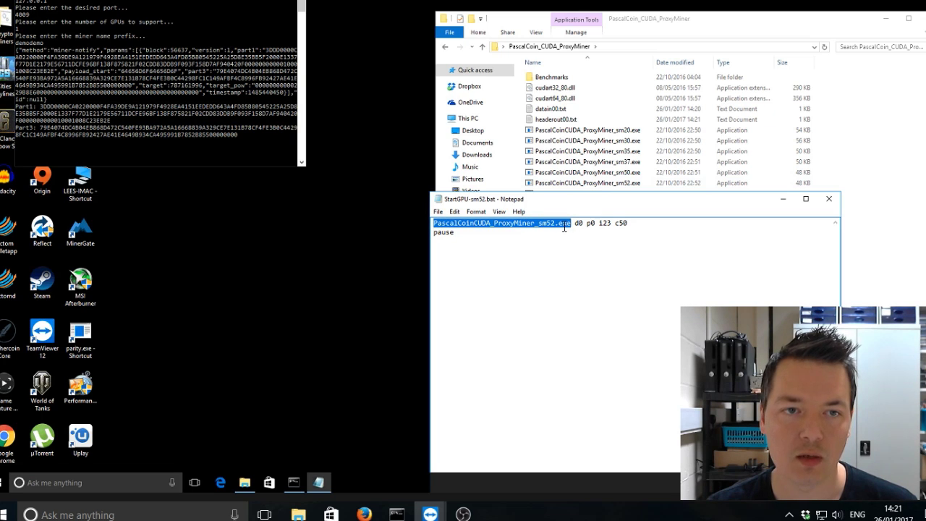
{"action": "left_click", "coordinate": [625, 243]}
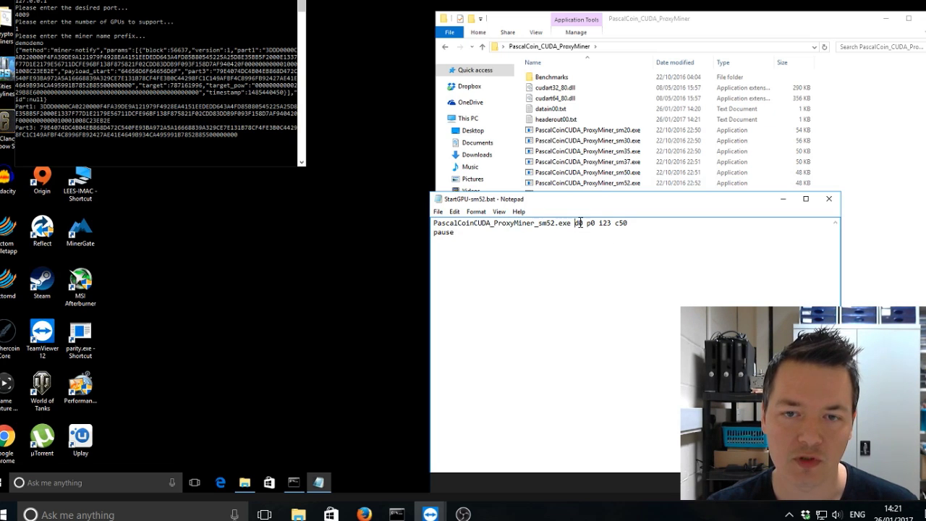
{"action": "double_click", "coordinate": [578, 222]}
{"action": "left_click_drag", "start_coordinate": [586, 226], "coordinate": [610, 225]}
{"action": "left_click", "coordinate": [638, 225]}
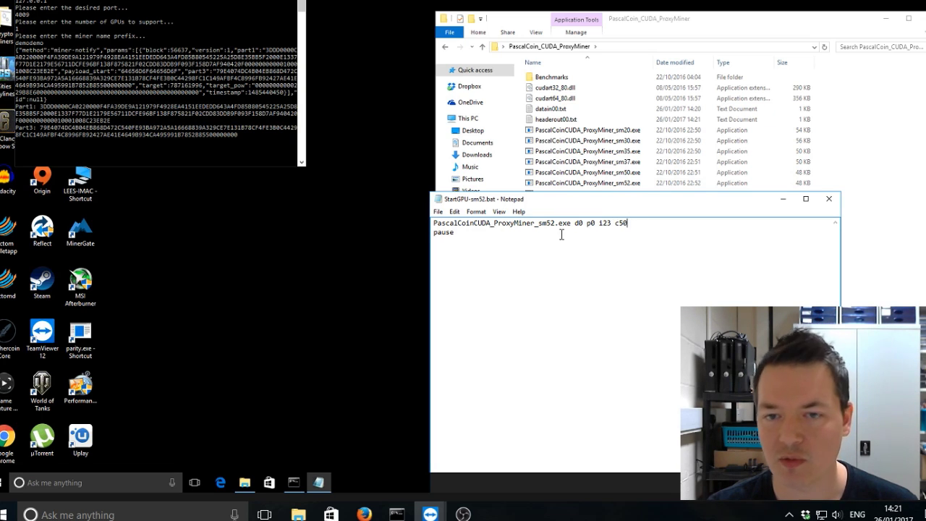
{"action": "left_click", "coordinate": [540, 235]}
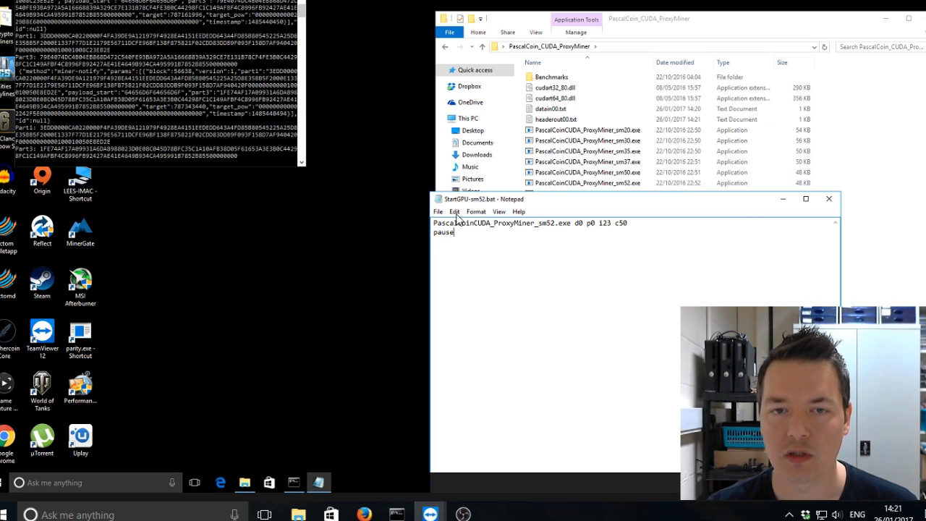
{"action": "left_click", "coordinate": [829, 199]}
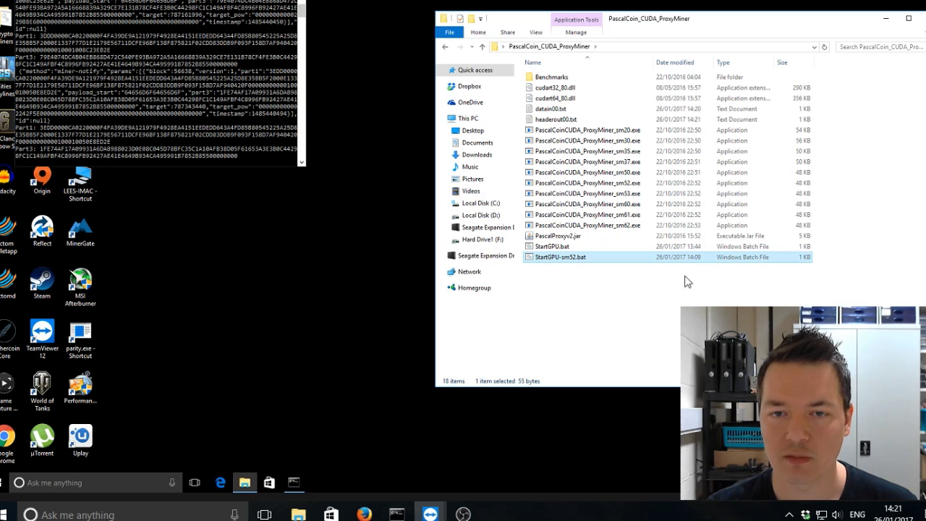
Launch StartGPU-sm52.bat and move its miner console down and to the right.
{"action": "left_click", "coordinate": [574, 279]}
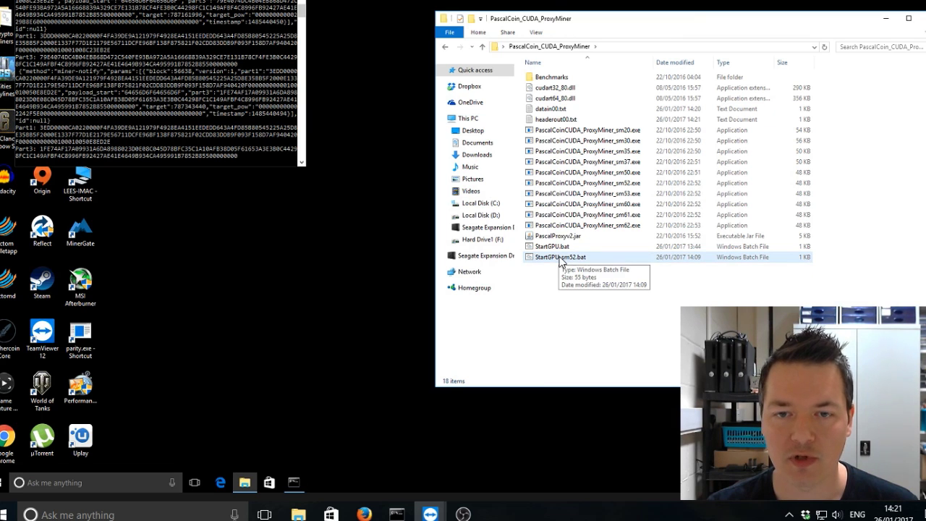
{"action": "double_click", "coordinate": [560, 259]}
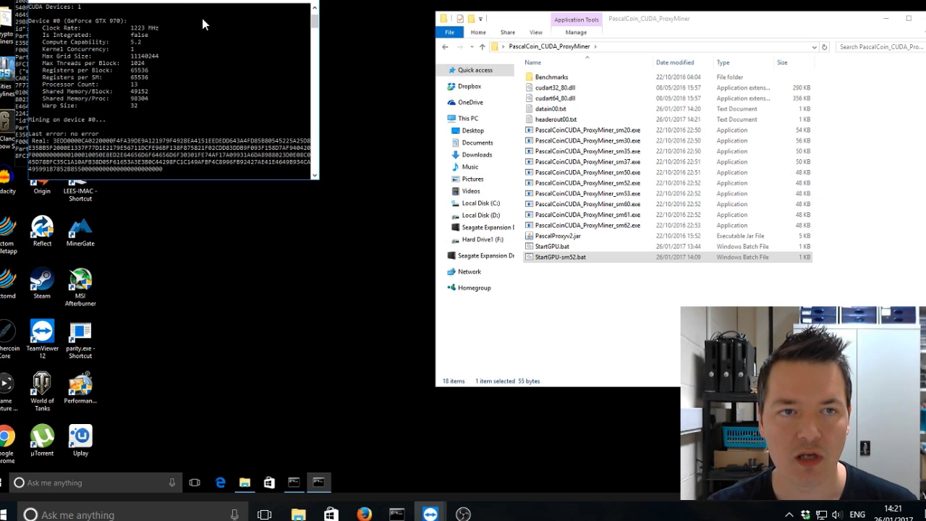
{"action": "left_click_drag", "start_coordinate": [202, 18], "coordinate": [249, 130]}
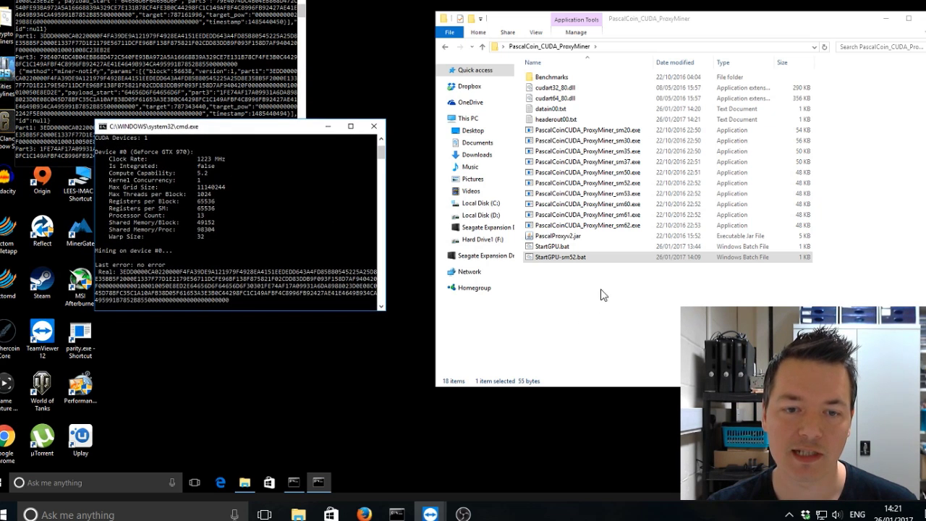
{"action": "left_click", "coordinate": [887, 20]}
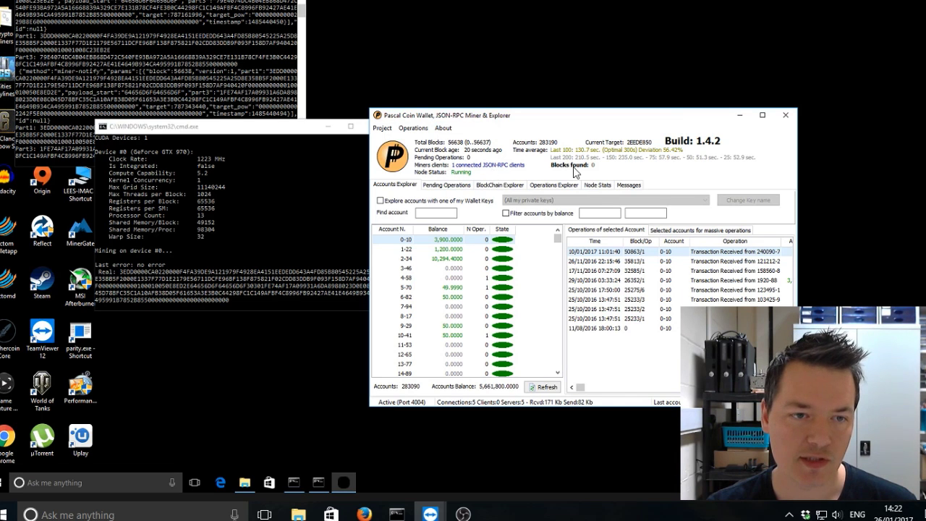
Bring the Pascal Coin Wallet forward to check its one connected JSON-RPC client.
{"action": "left_click", "coordinate": [214, 136]}
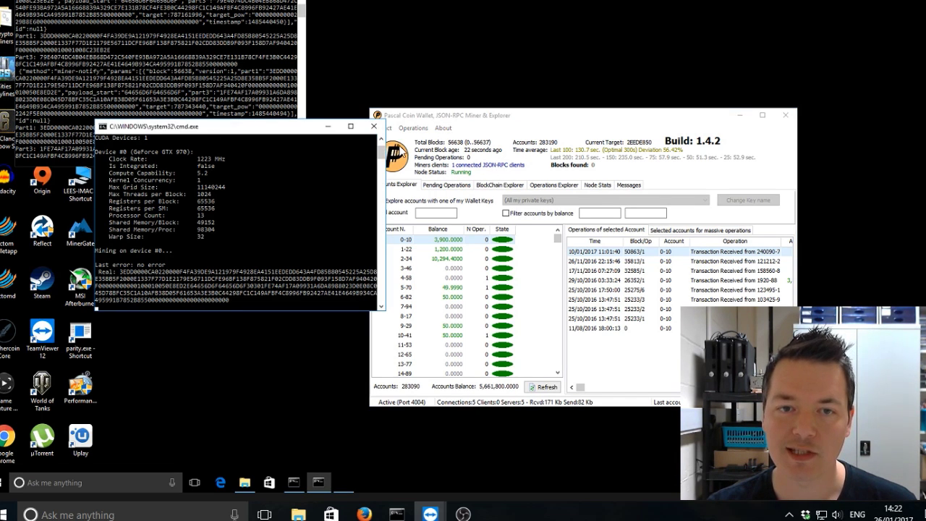
{"action": "left_click", "coordinate": [532, 121]}
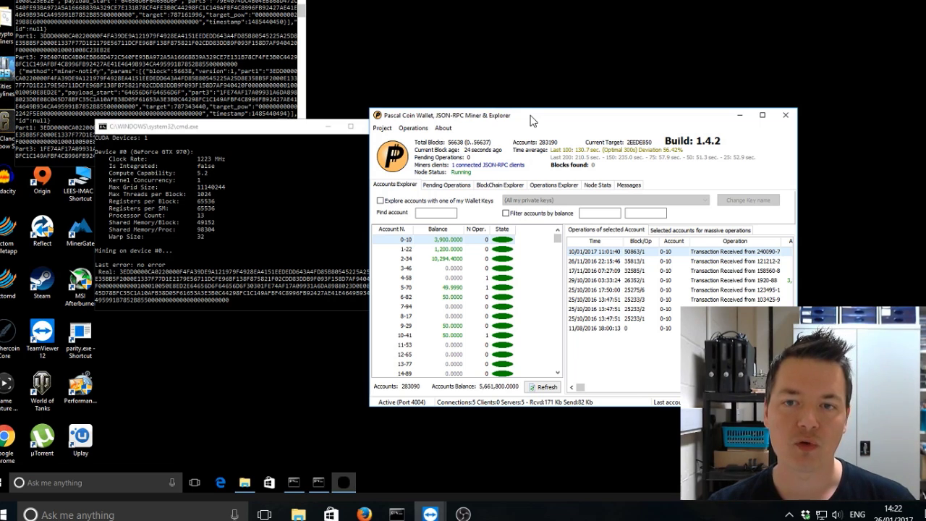